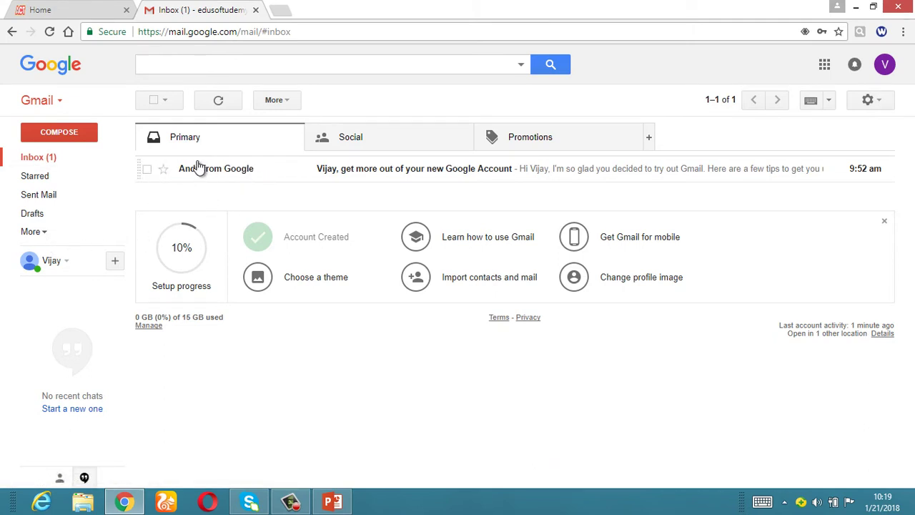
# Step: Open a new blank browser tab next to the Gmail inbox
pyautogui.click(281, 12)
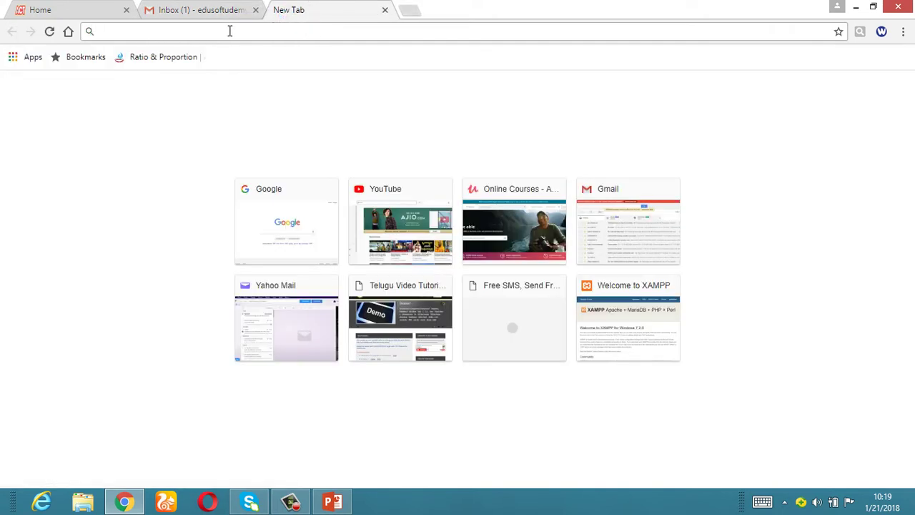
# Step: Go to yahoomail.com from the address bar's 'ya' suggestion
pyautogui.write('ya')
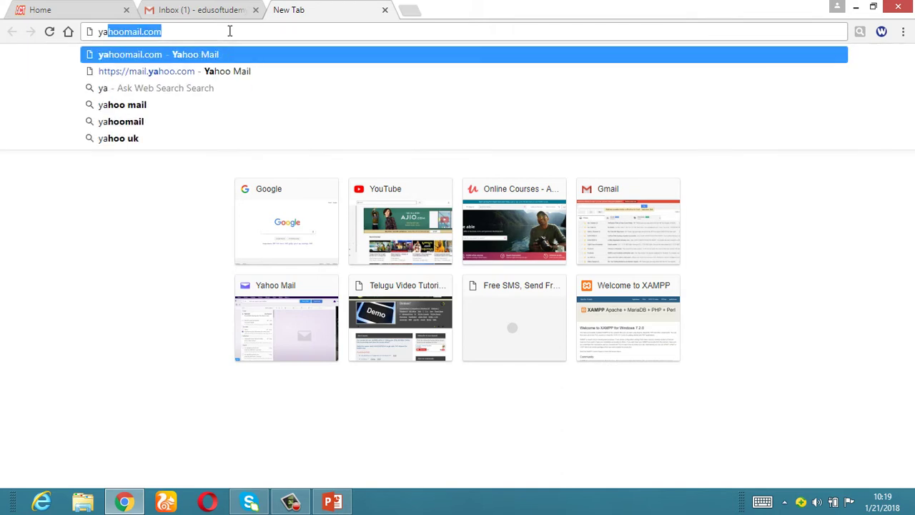
pyautogui.press('Return')
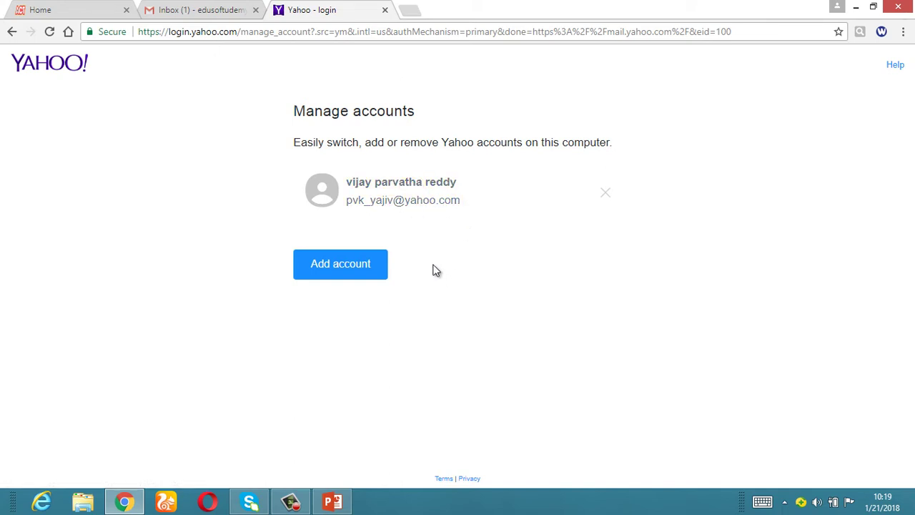
# Step: Choose Add account, then switch to the Sign up form for a new Yahoo account
pyautogui.click(355, 274)
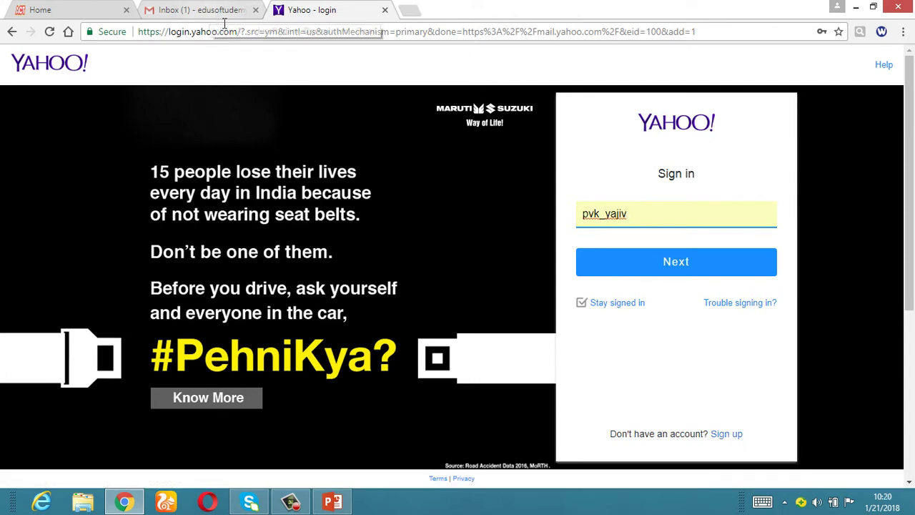
pyautogui.click(728, 434)
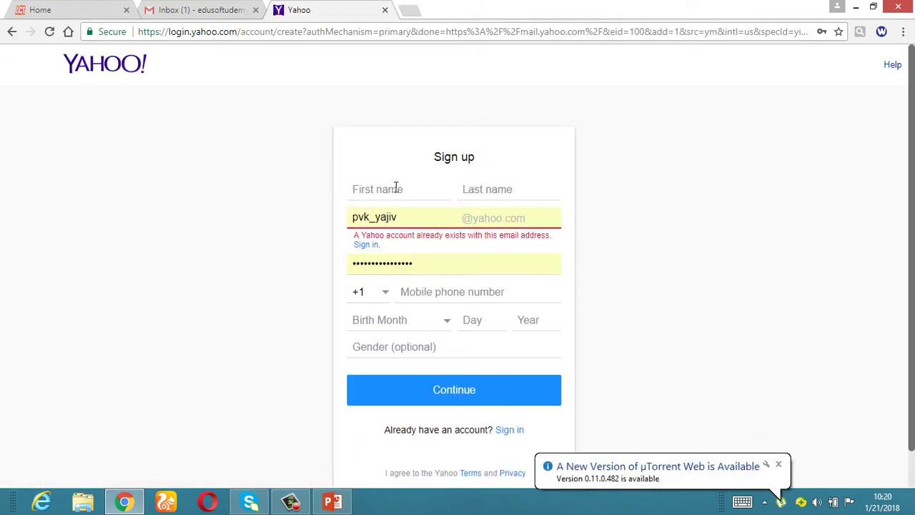
# Step: Enter the account holder's first and last name on the sign-up form
pyautogui.click(395, 188)
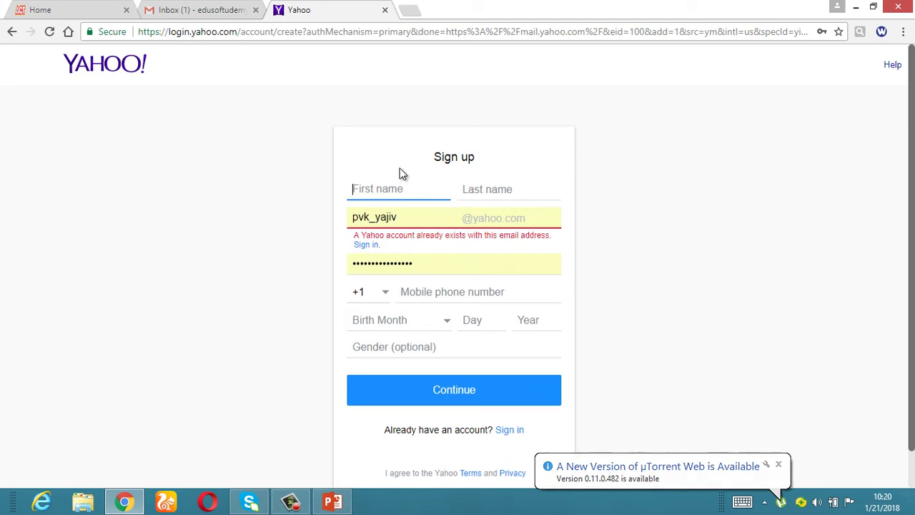
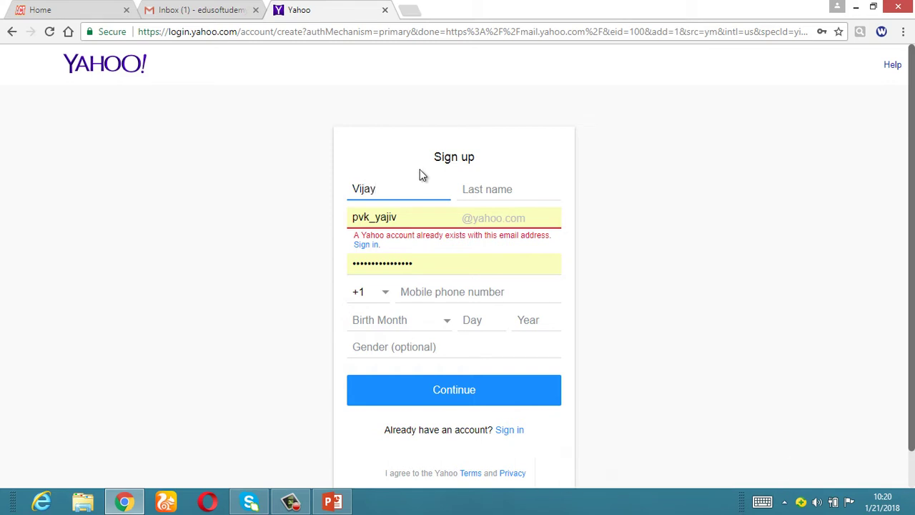
pyautogui.click(489, 194)
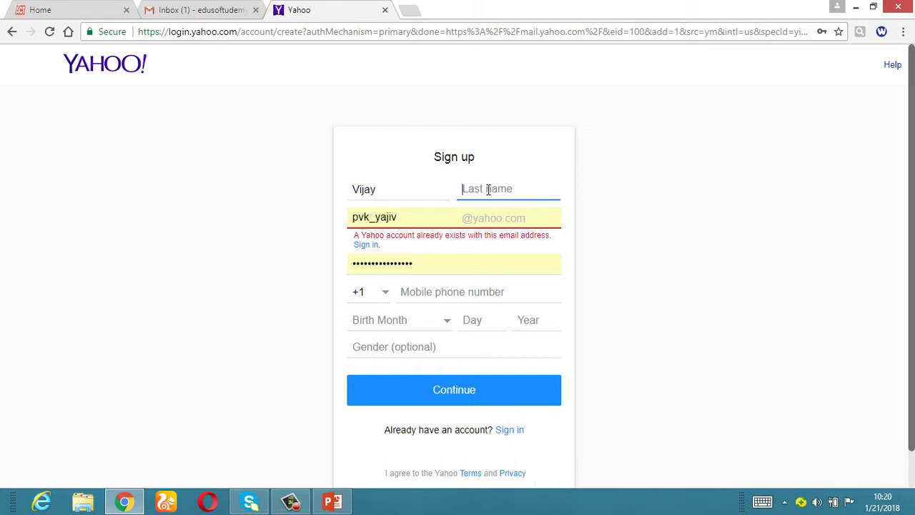
# Step: Replace the taken prefilled username with a new username
pyautogui.click(404, 219)
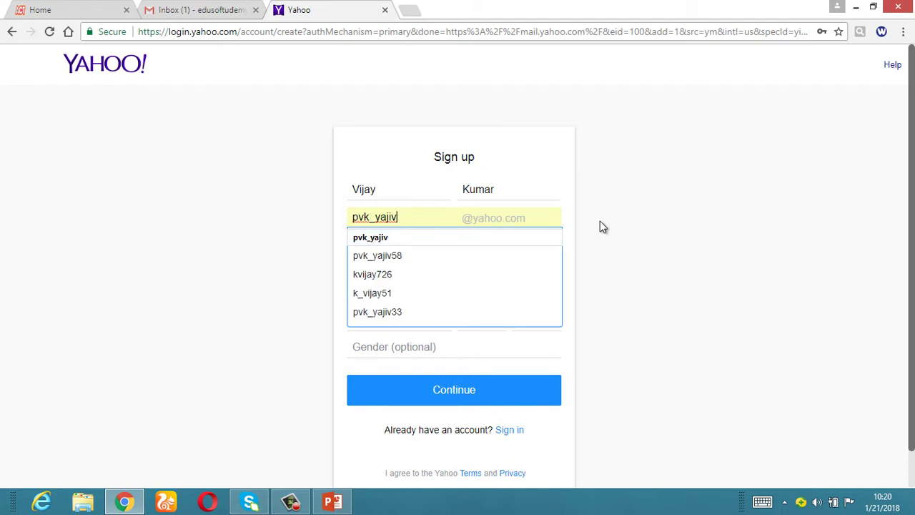
pyautogui.click(540, 180)
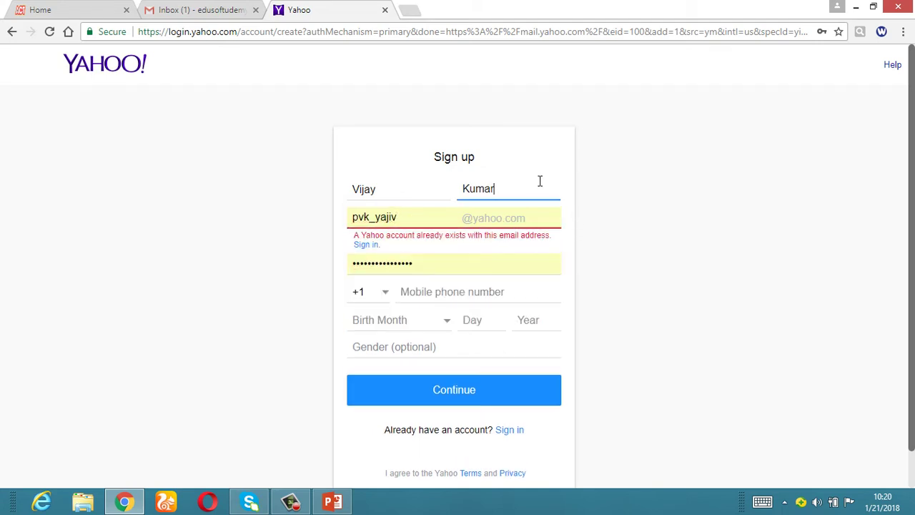
pyautogui.click(401, 220)
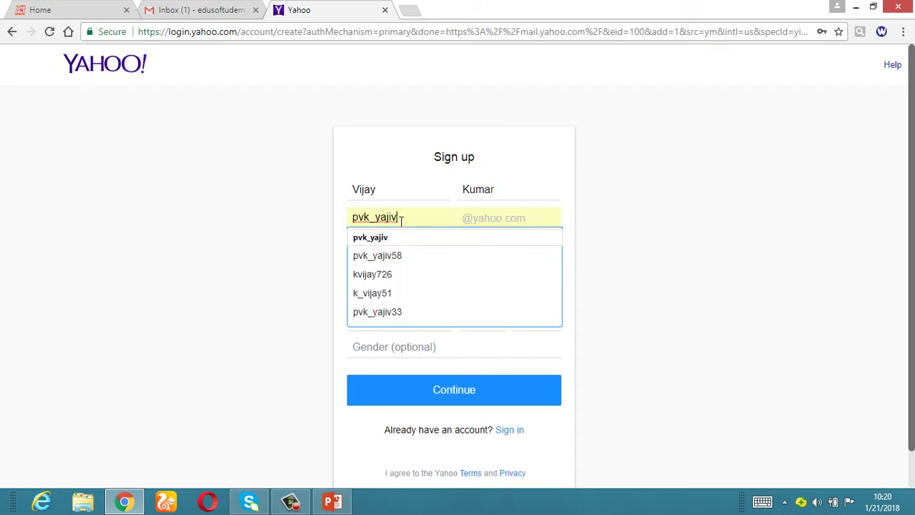
pyautogui.press('BackSpace')
pyautogui.press('BackSpace')
pyautogui.press('BackSpace')
pyautogui.press('BackSpace')
pyautogui.press('BackSpace')
pyautogui.press('BackSpace')
pyautogui.press('BackSpace')
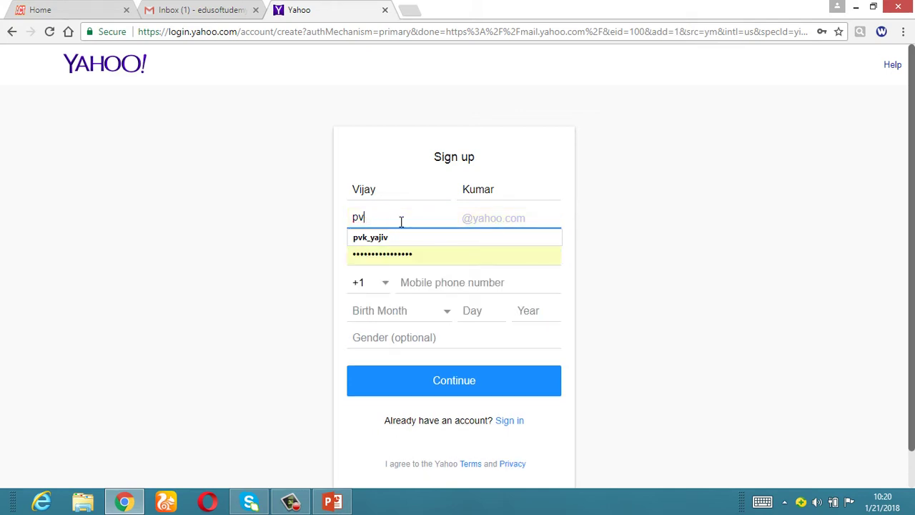
pyautogui.press('BackSpace')
pyautogui.press('BackSpace')
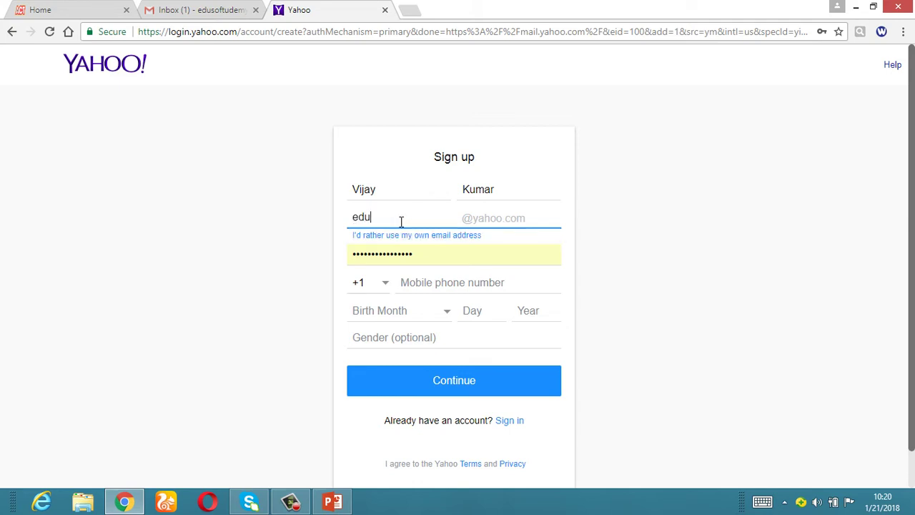
# Step: Clear the autofilled password from the Password field
pyautogui.click(485, 217)
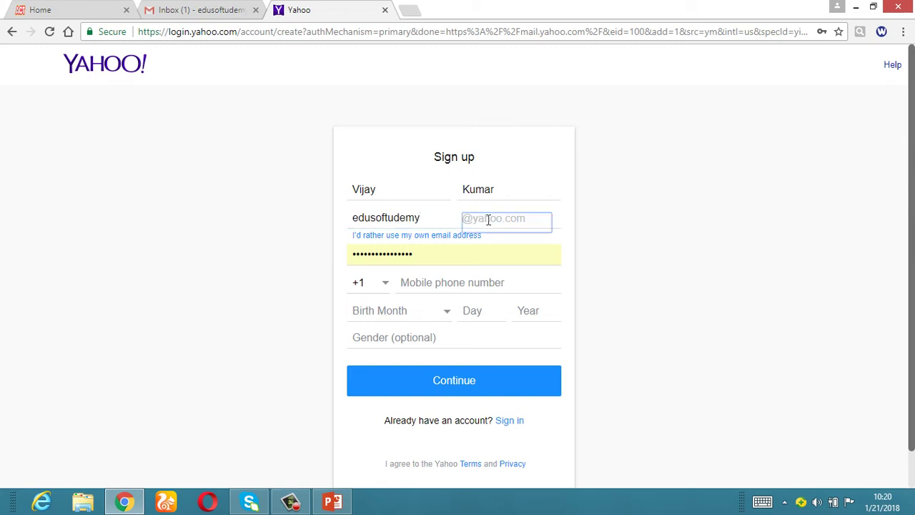
pyautogui.click(452, 254)
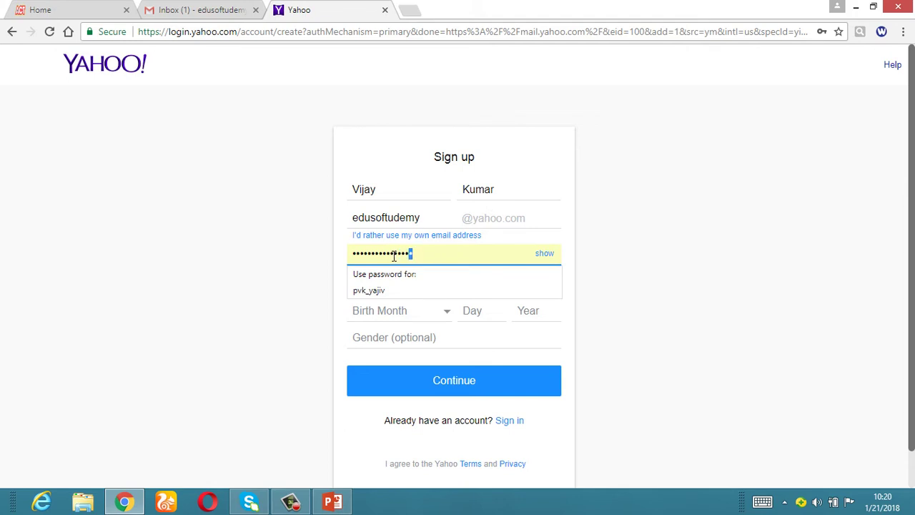
pyautogui.moveTo(412, 255); pyautogui.dragTo(350, 254)
pyautogui.press('BackSpace')
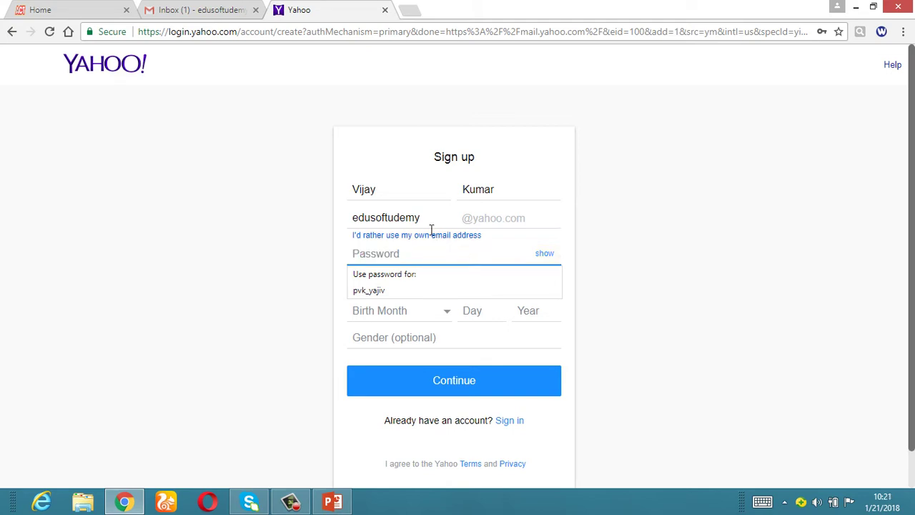
# Step: Try an alternative username, find it taken, and restore the earlier new username
pyautogui.moveTo(424, 216); pyautogui.dragTo(350, 216)
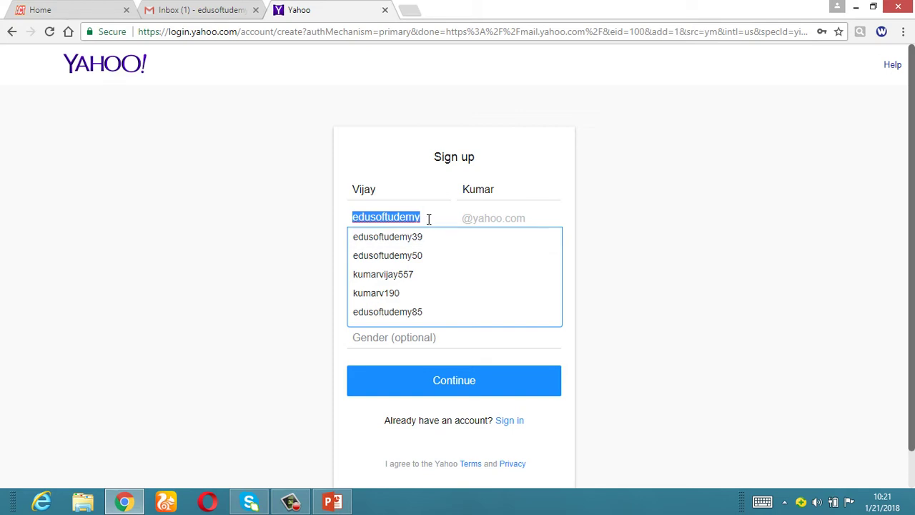
pyautogui.press('BackSpace')
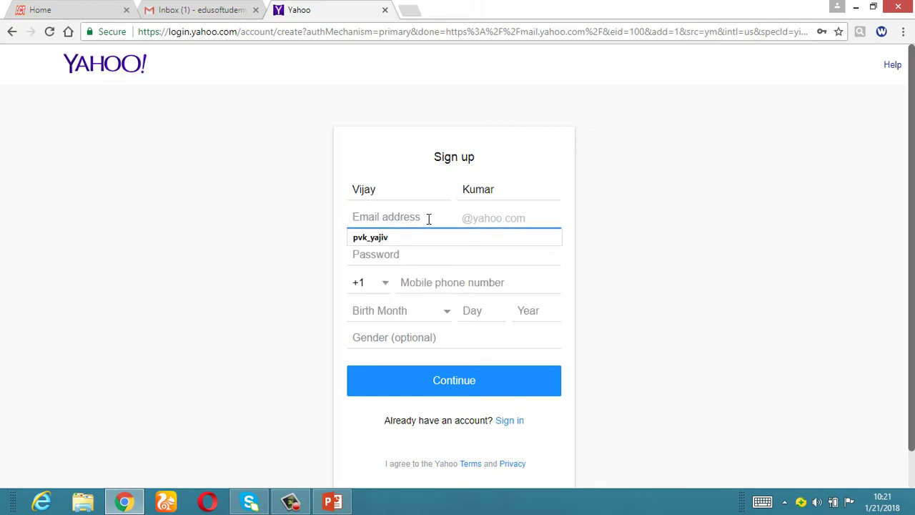
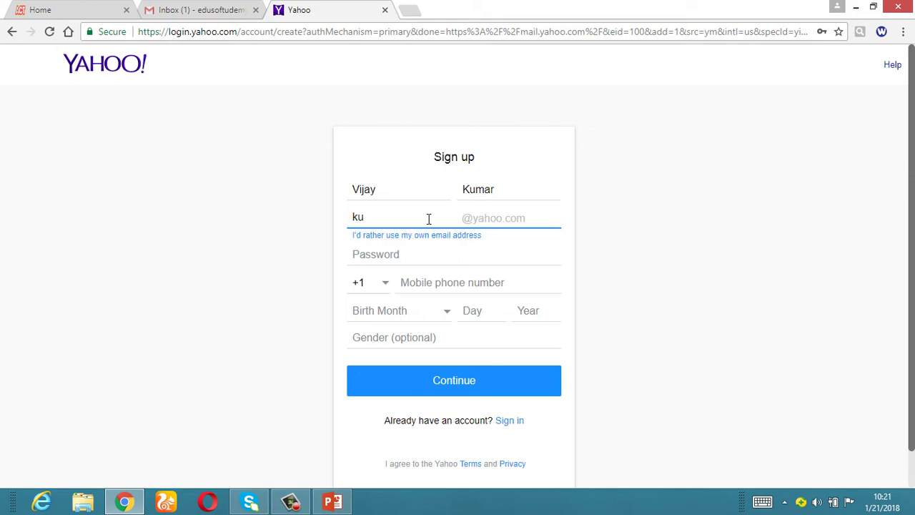
pyautogui.click(404, 258)
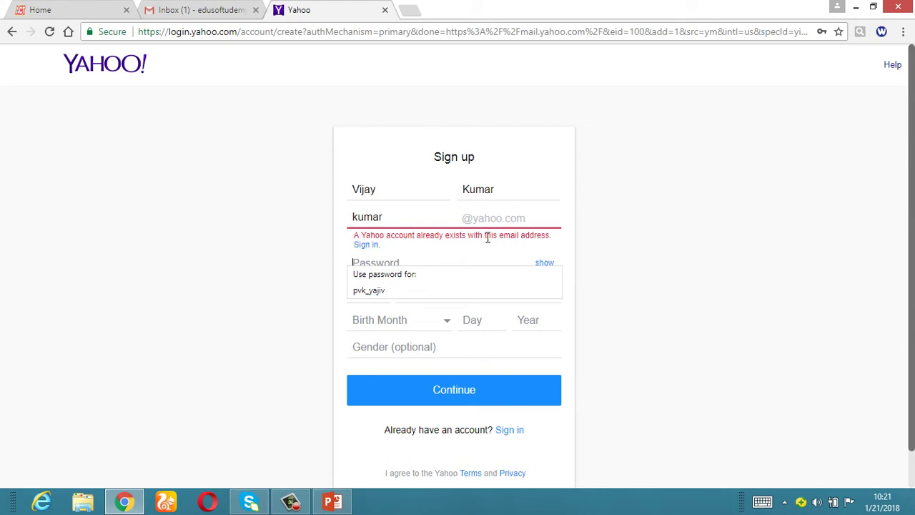
pyautogui.click(398, 218)
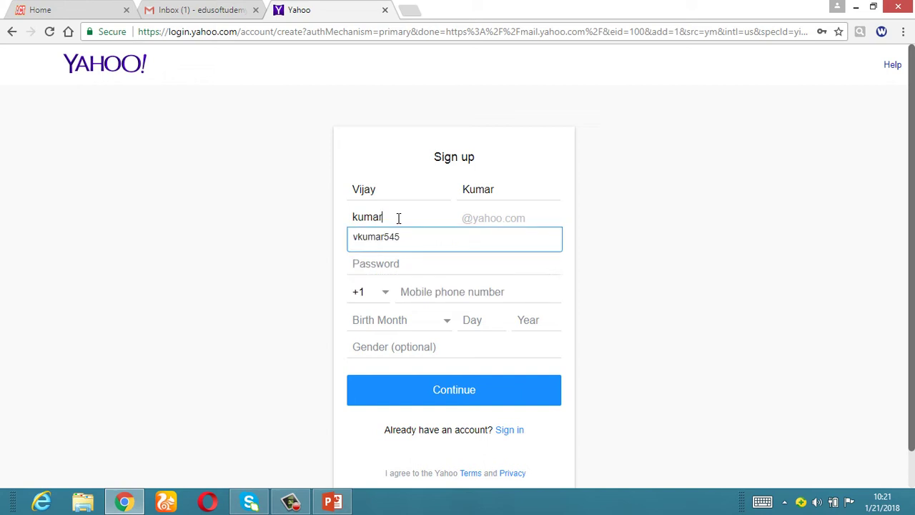
pyautogui.press('BackSpace')
pyautogui.press('BackSpace')
pyautogui.press('BackSpace')
pyautogui.press('BackSpace')
pyautogui.press('BackSpace')
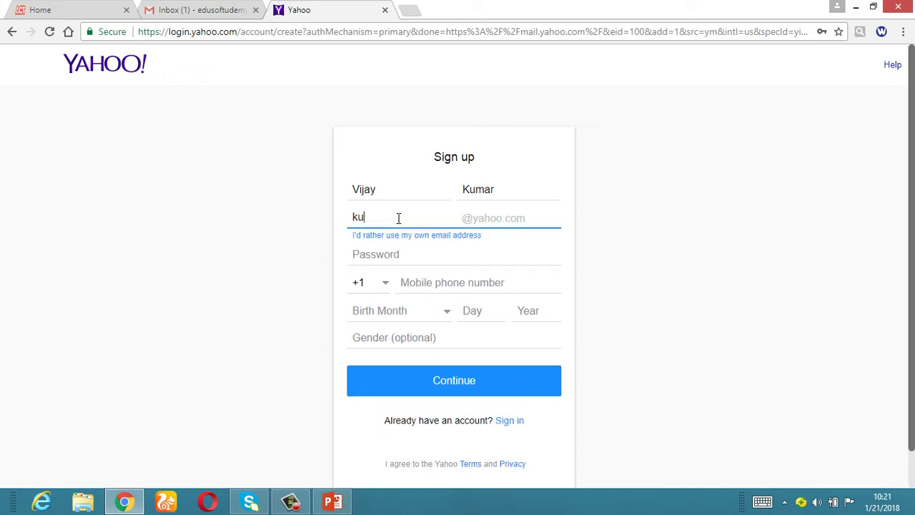
pyautogui.click(407, 255)
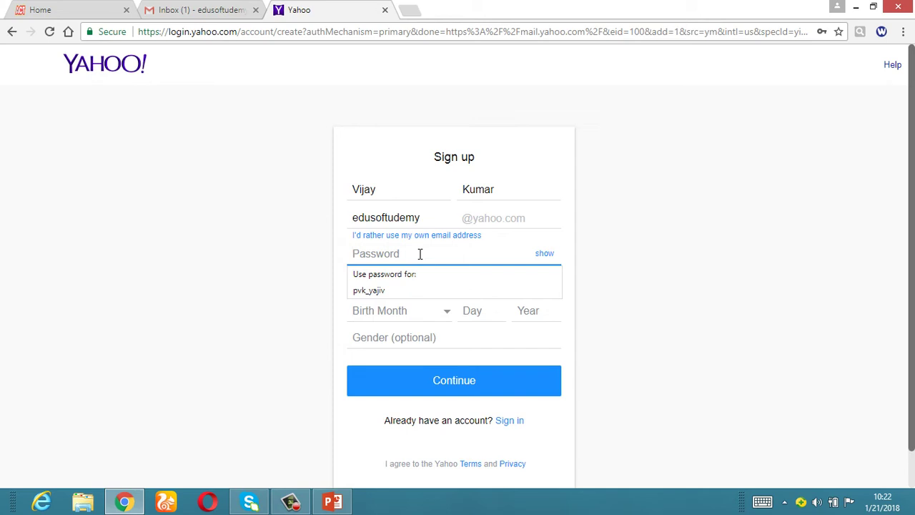
# Step: Enter the account password and the mobile phone number, correcting a mistyped digit
pyautogui.write('••••••')
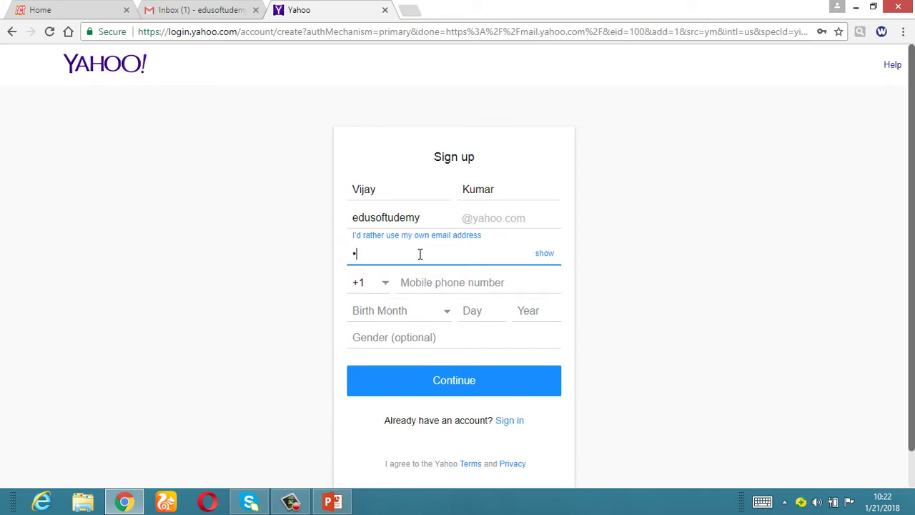
pyautogui.write('•••••••')
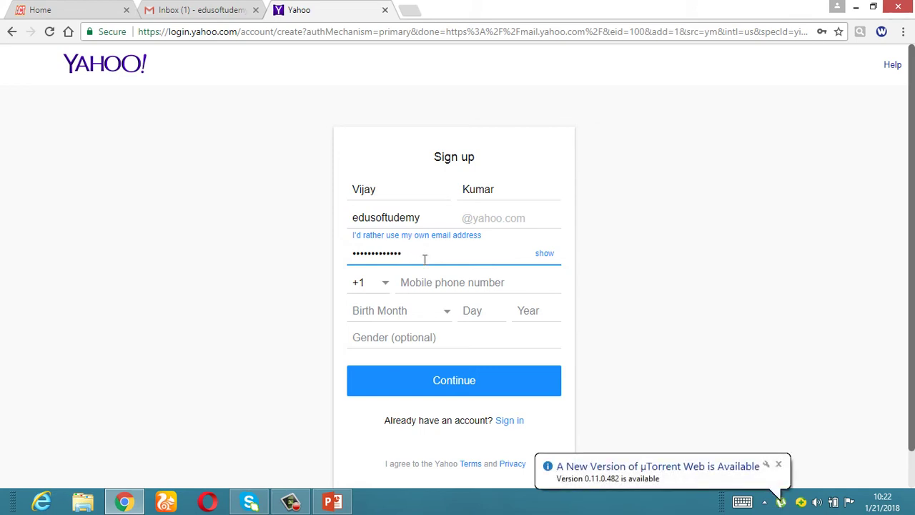
pyautogui.click(438, 282)
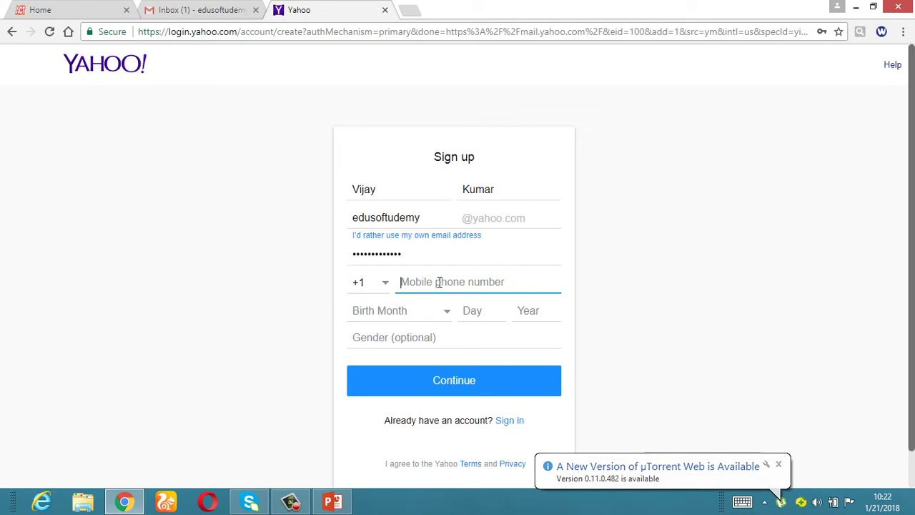
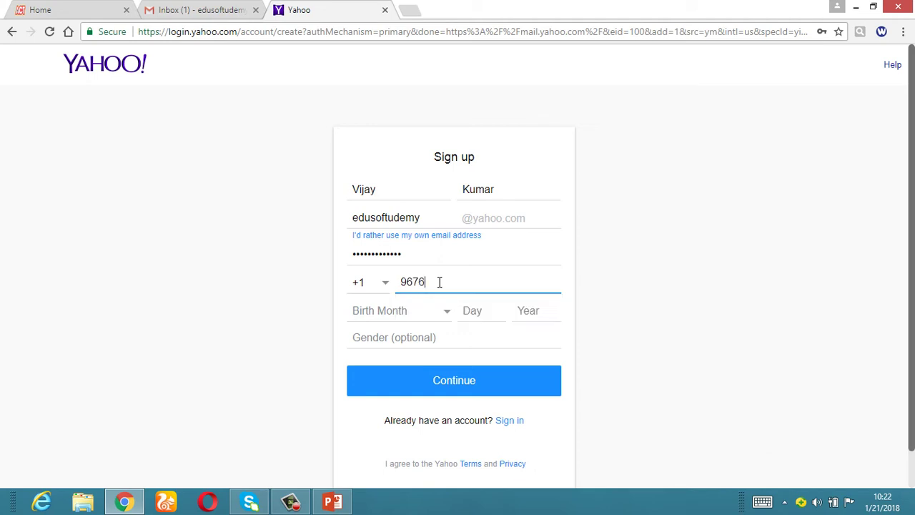
# Step: Set the birth date to November 9 with year 1970
pyautogui.click(447, 315)
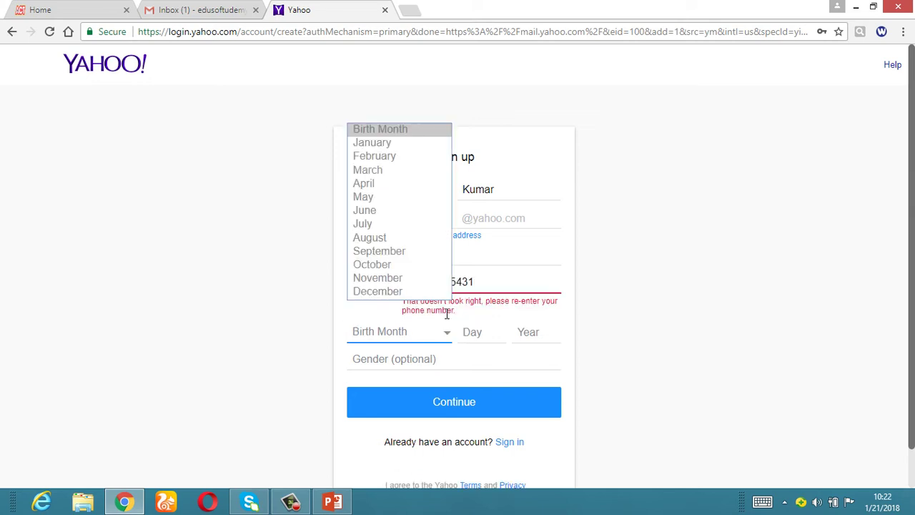
pyautogui.click(414, 278)
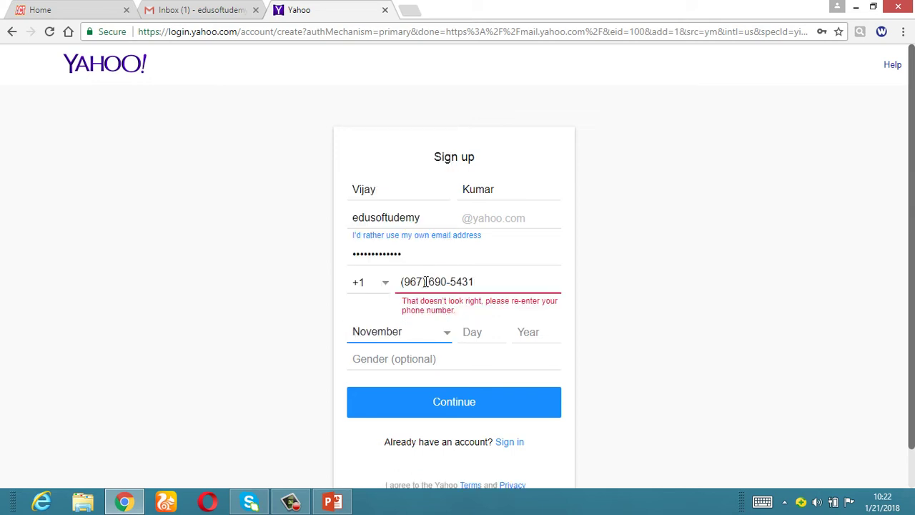
pyautogui.click(488, 335)
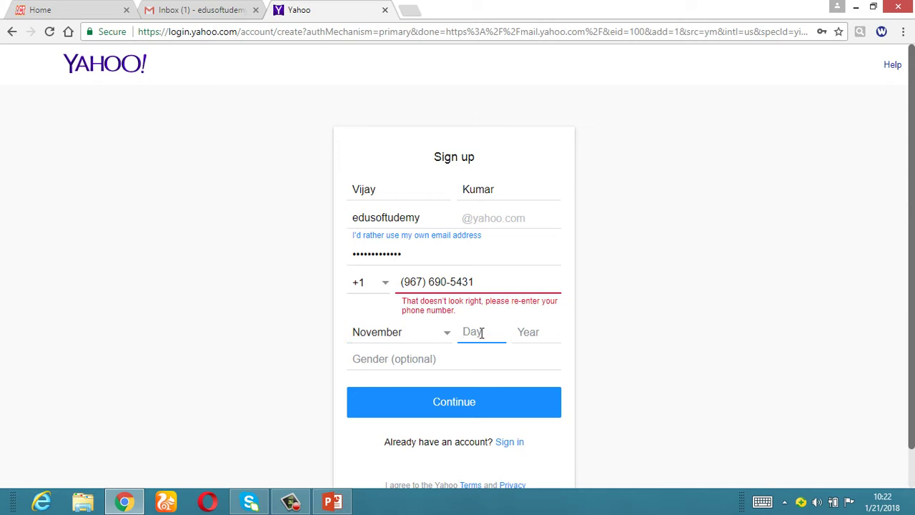
pyautogui.write('9')
pyautogui.click(527, 332)
pyautogui.write('1970')
# Step: Choose Male as gender and submit the sign-up form
pyautogui.click(463, 358)
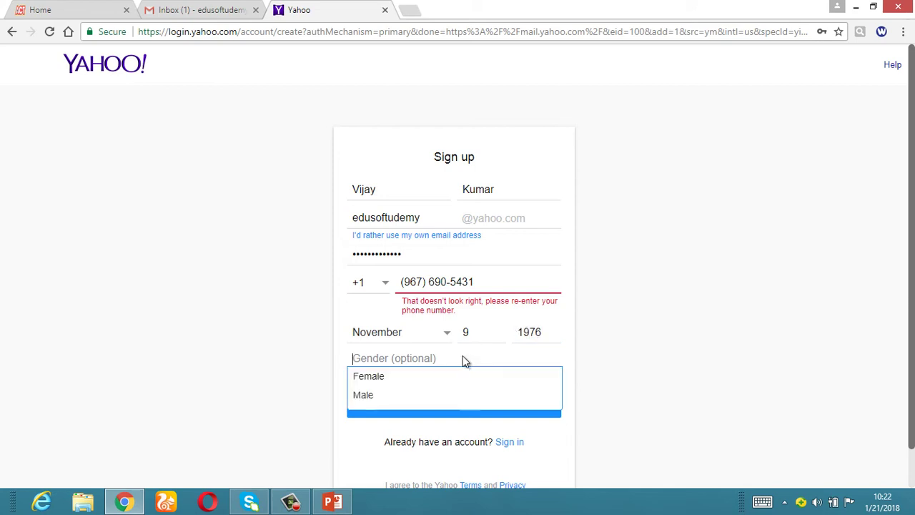
pyautogui.click(368, 395)
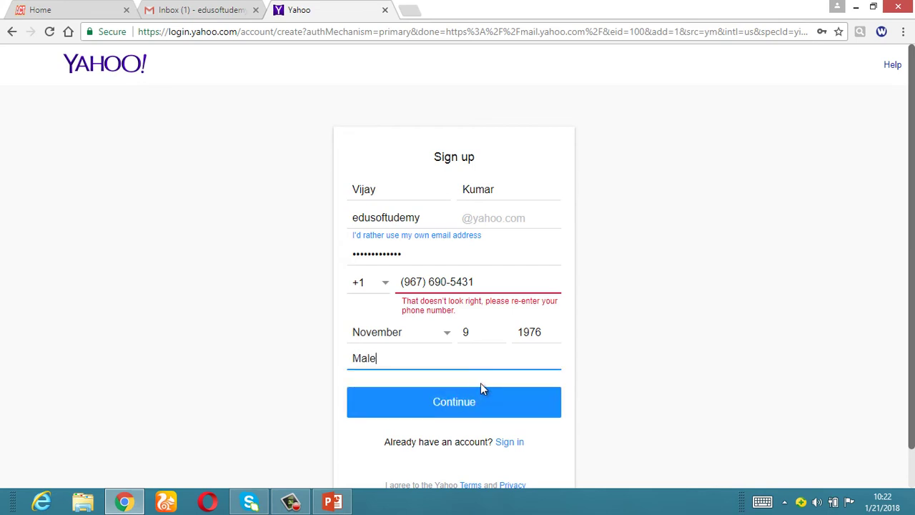
pyautogui.scroll(-1, 480, 386)
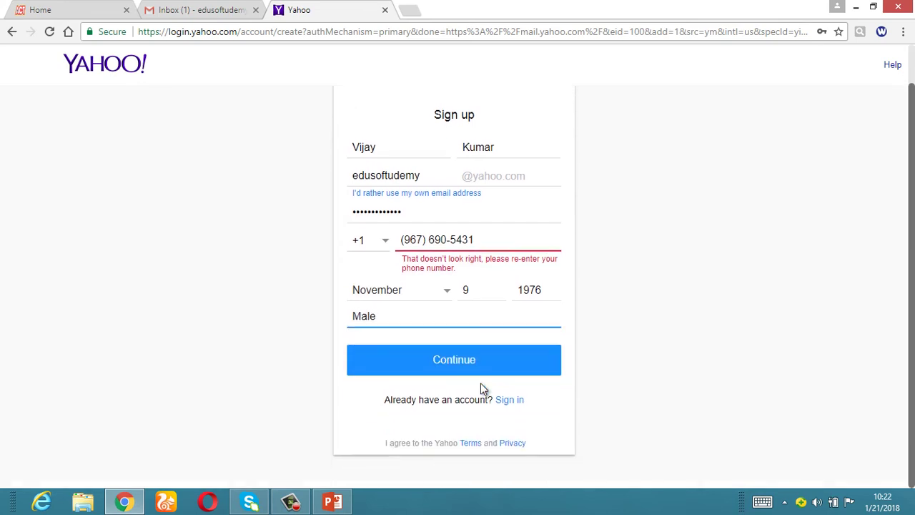
pyautogui.click(446, 363)
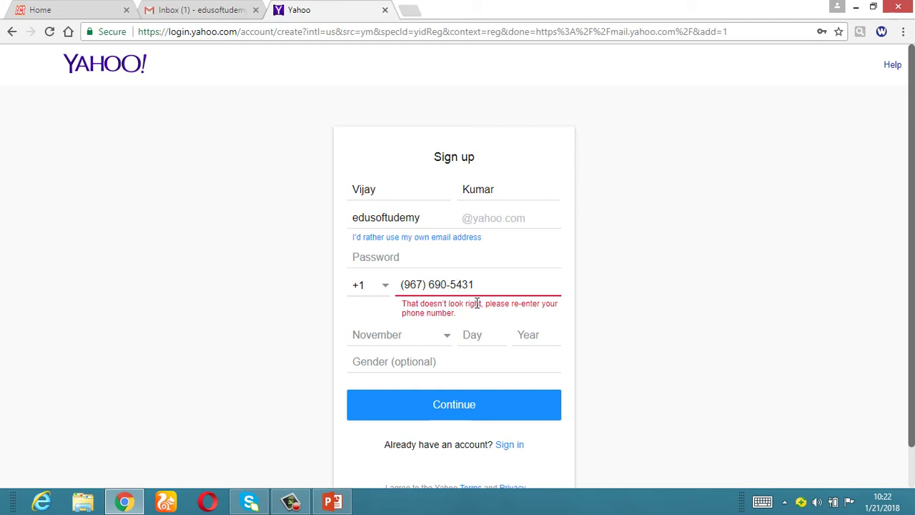
# Step: Clear the rejected number, set the country code to India (+91), and re-enter the mobile number
pyautogui.moveTo(481, 284); pyautogui.dragTo(399, 285)
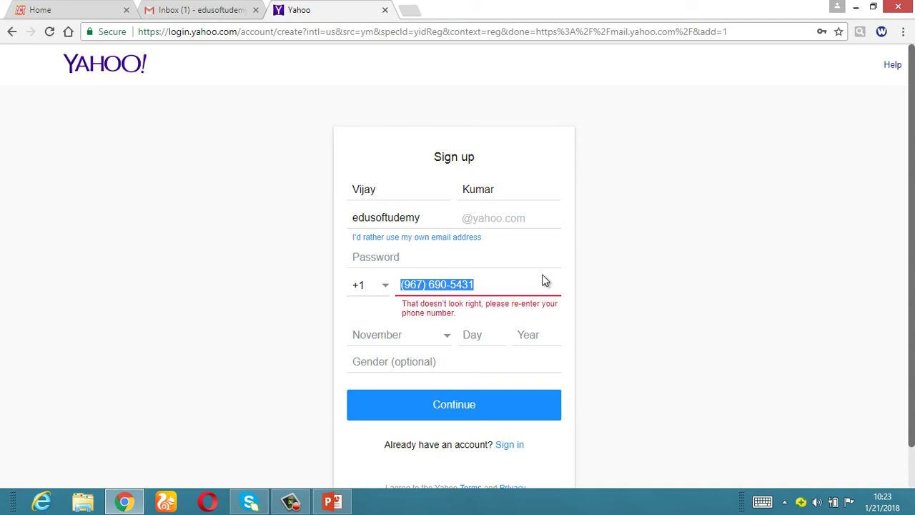
pyautogui.press('BackSpace')
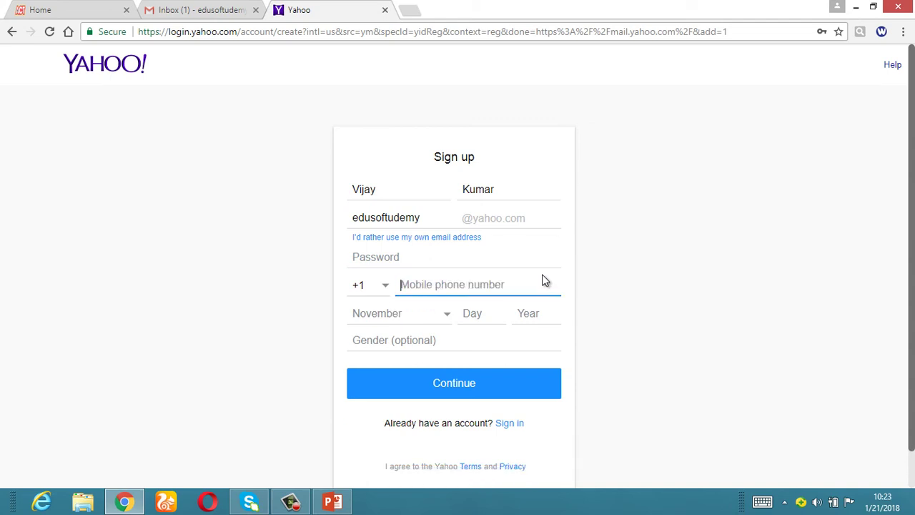
pyautogui.click(386, 288)
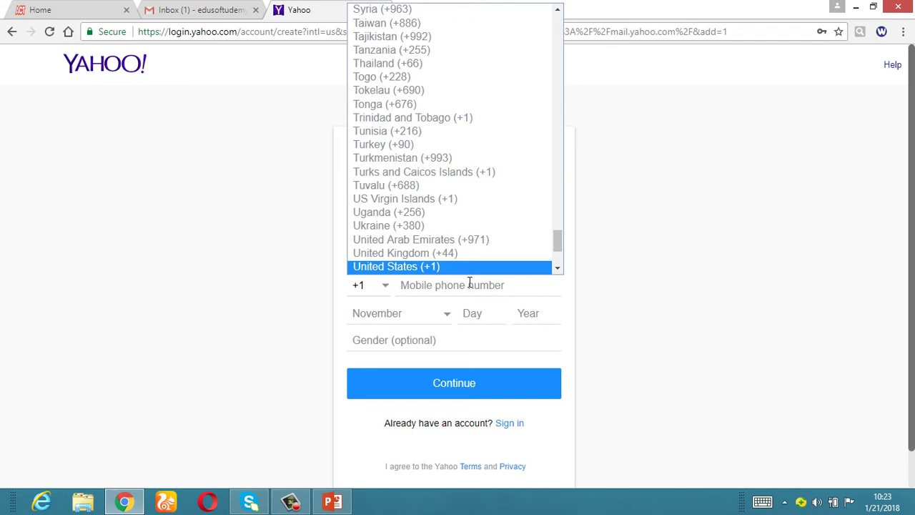
pyautogui.moveTo(559, 239); pyautogui.dragTo(567, 120)
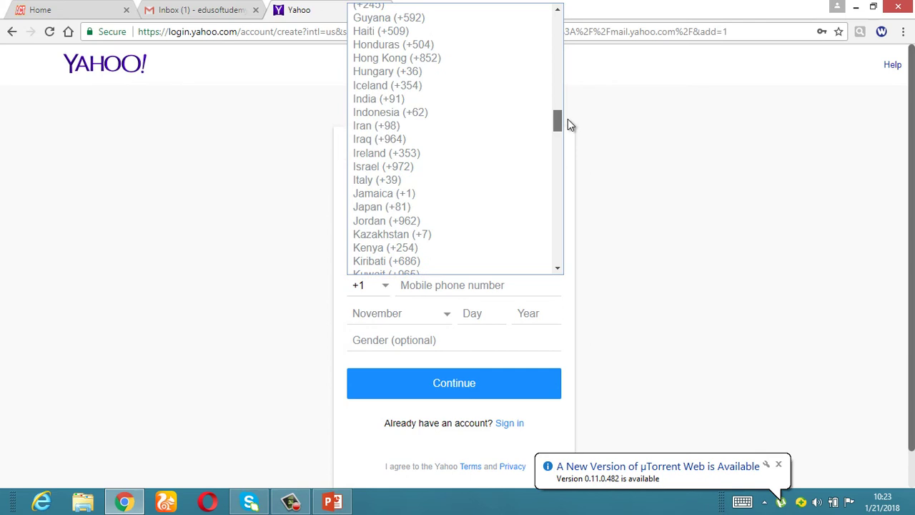
pyautogui.click(426, 97)
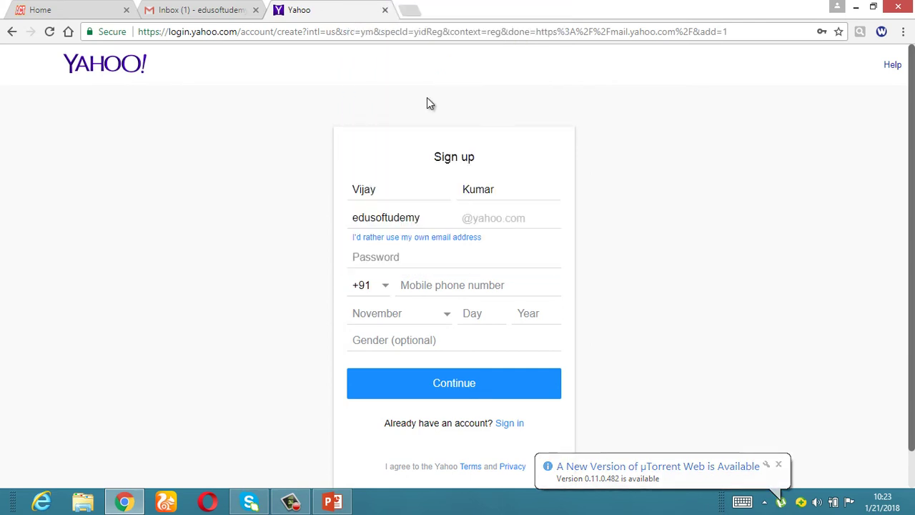
pyautogui.click(449, 285)
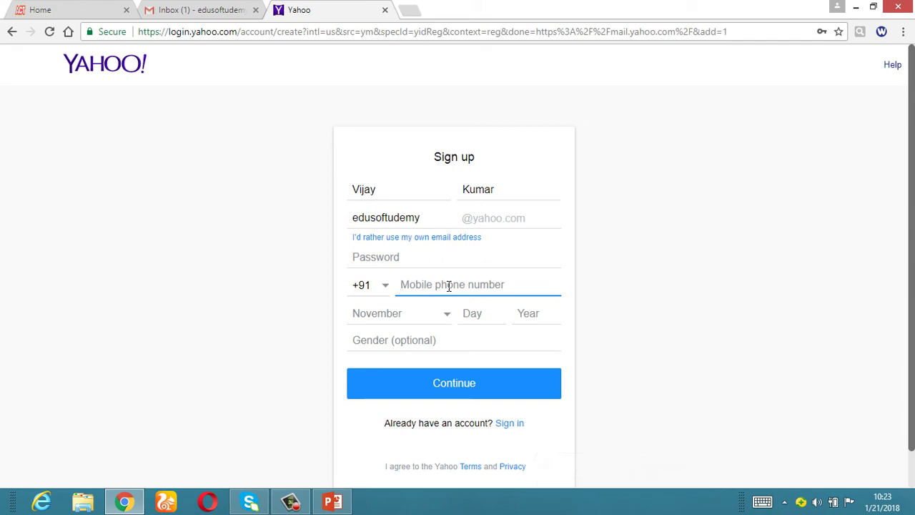
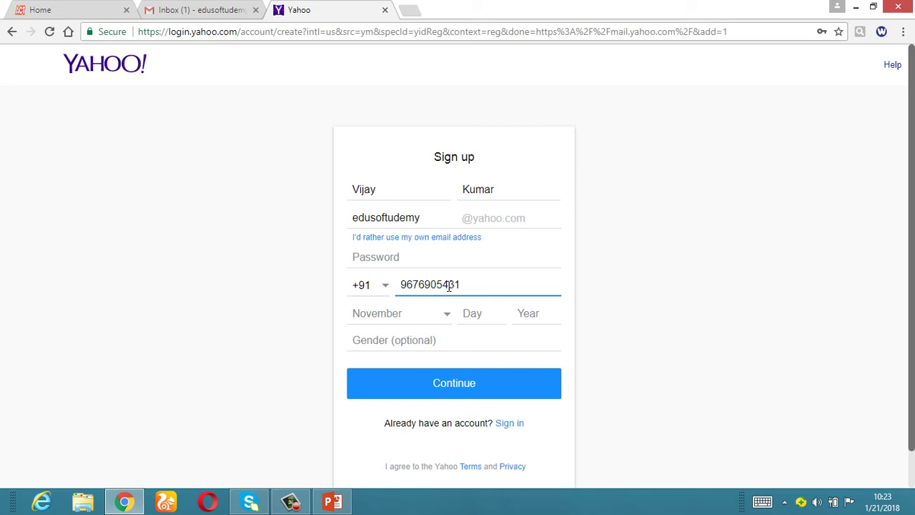
pyautogui.click(444, 316)
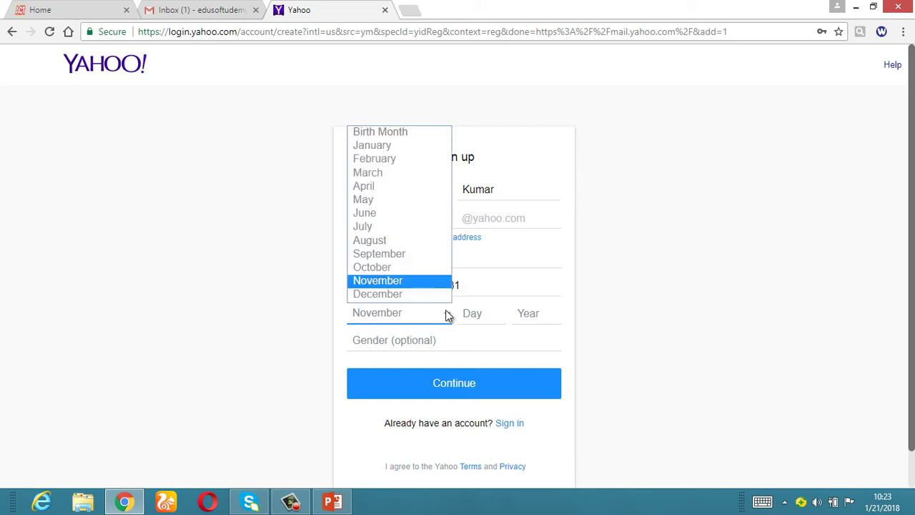
pyautogui.click(431, 284)
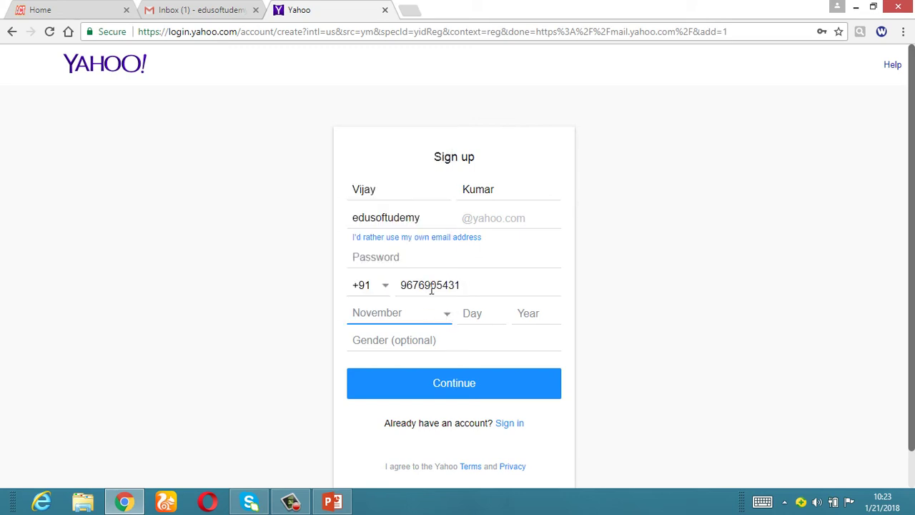
pyautogui.click(479, 313)
pyautogui.write('9')
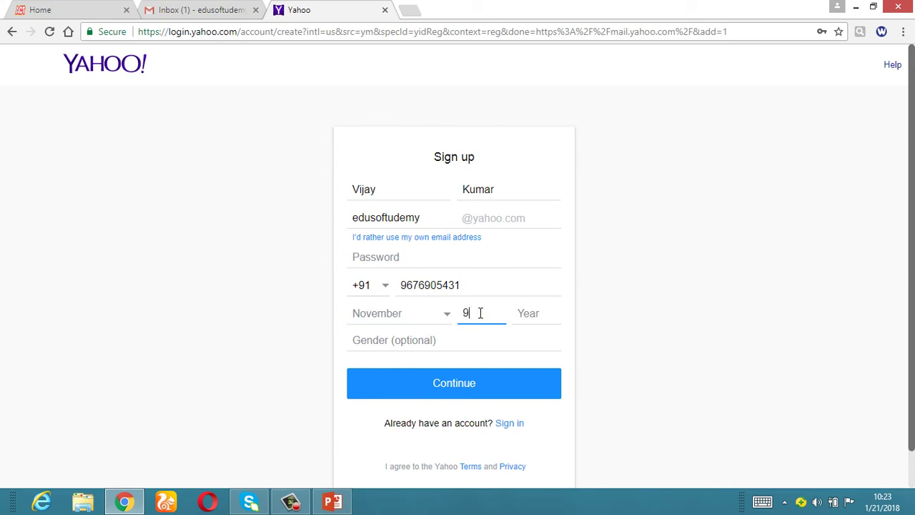
pyautogui.click(526, 317)
pyautogui.write('1')
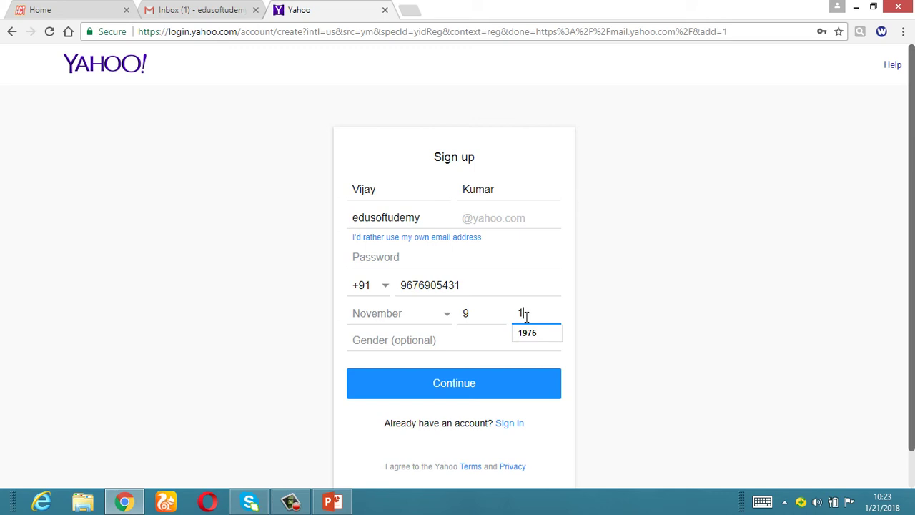
pyautogui.click(535, 333)
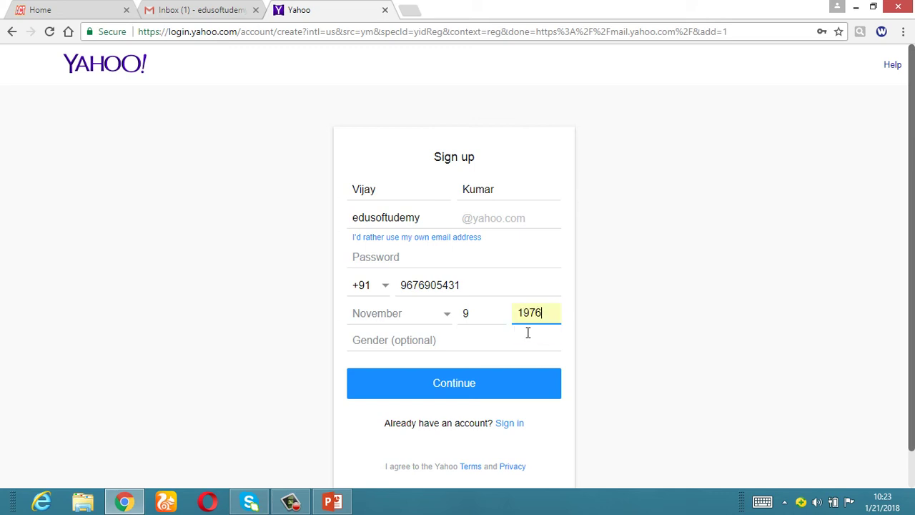
# Step: Choose Male as gender and resubmit the sign-up form
pyautogui.click(468, 339)
pyautogui.click(383, 377)
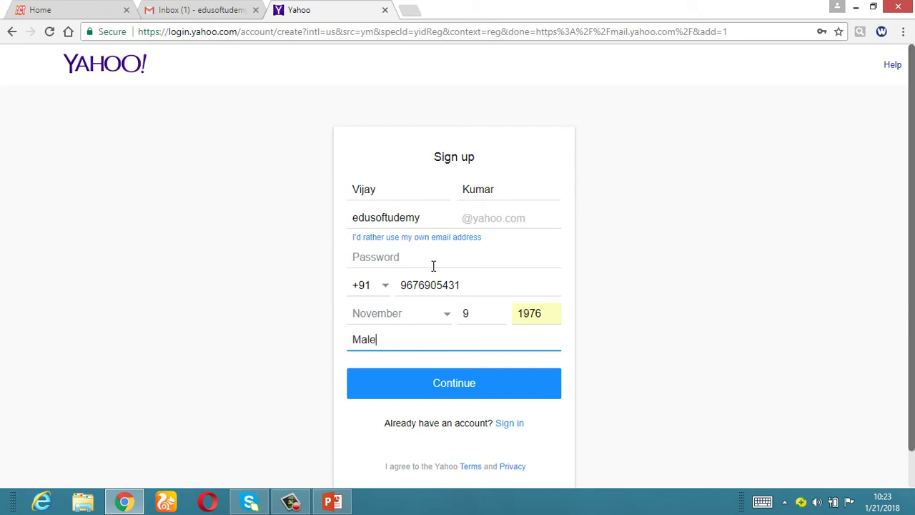
pyautogui.click(457, 383)
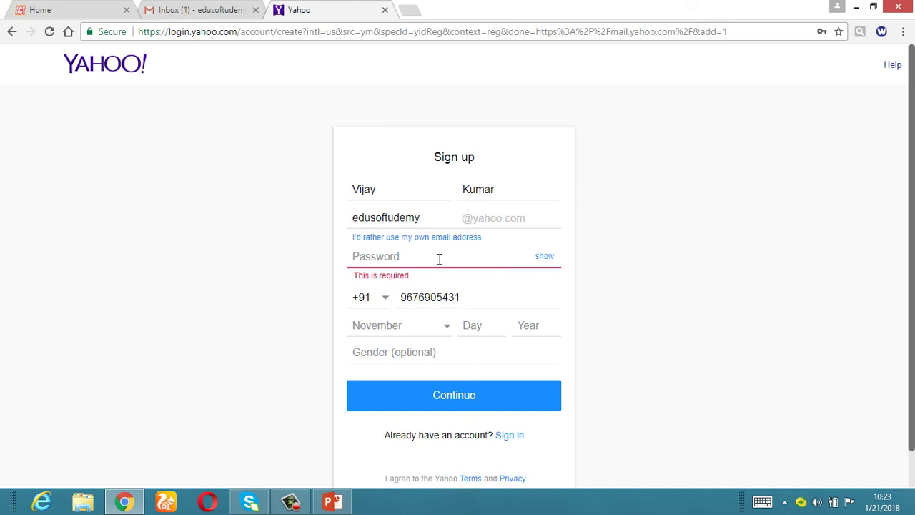
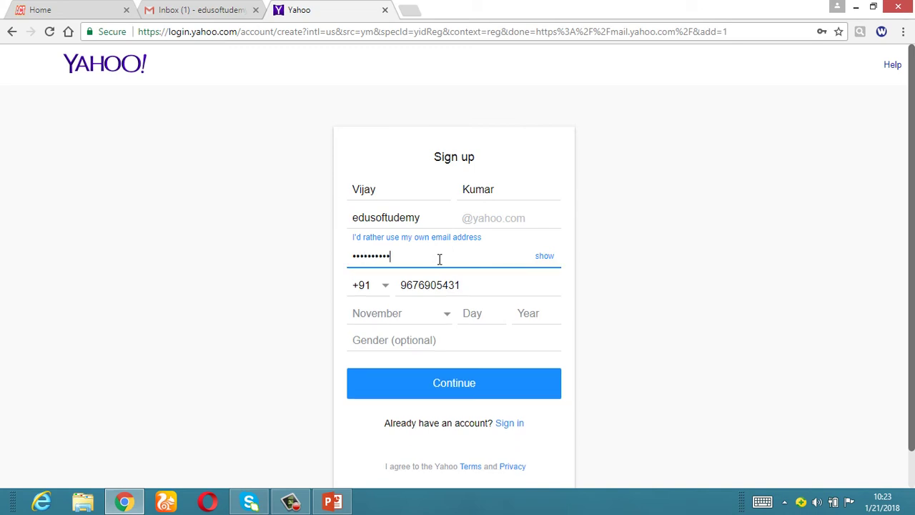
# Step: Type the account password and re-enter birth day 9 with year 1976
pyautogui.click(480, 315)
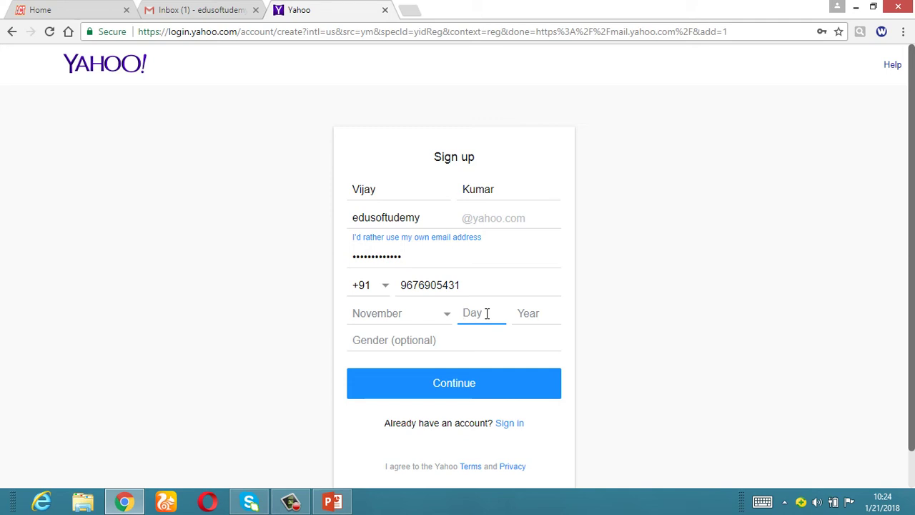
pyautogui.write('9')
pyautogui.click(527, 312)
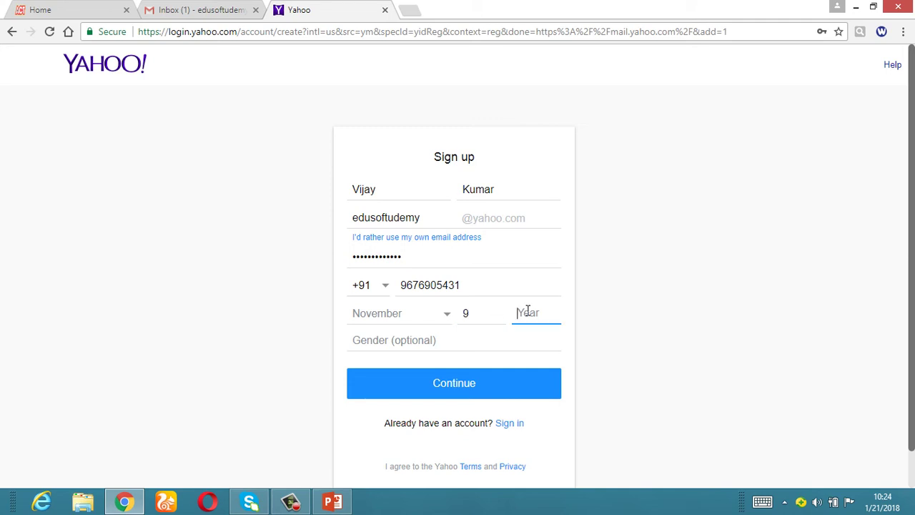
pyautogui.write('1')
pyautogui.click(534, 334)
# Step: Choose Male as gender and submit the completed sign-up form
pyautogui.click(483, 337)
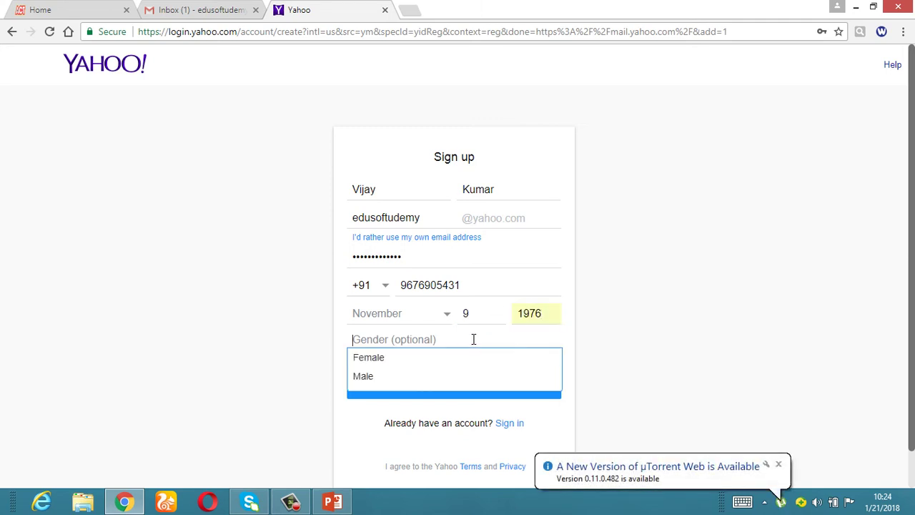
pyautogui.click(388, 377)
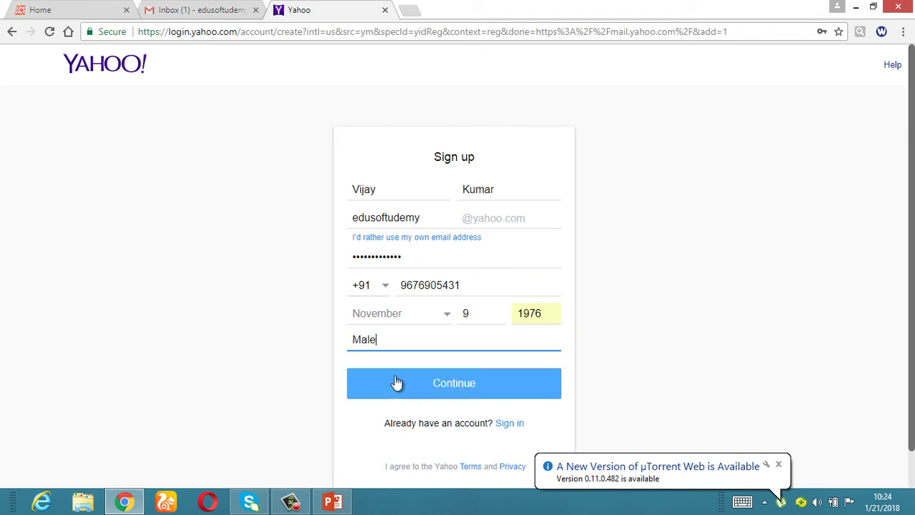
pyautogui.click(459, 383)
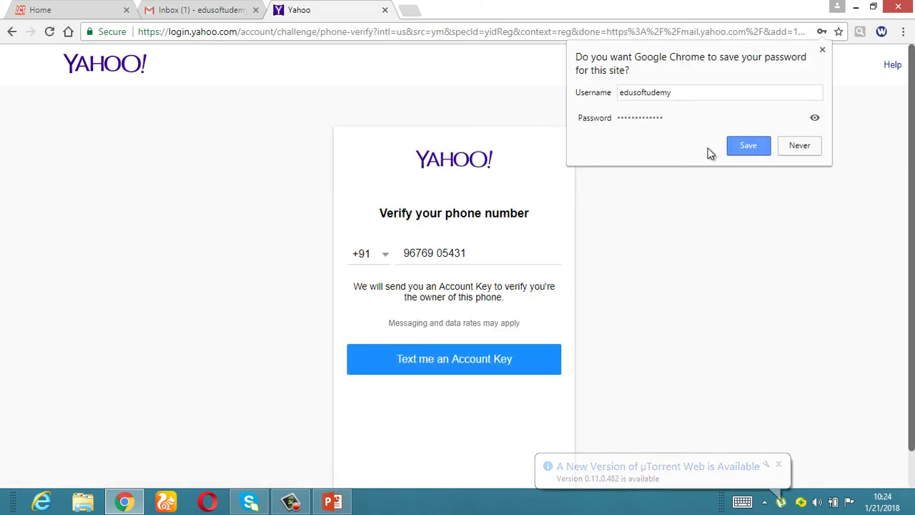
# Step: Decline Chrome's password save and have an Account Key texted to the +91 phone number
pyautogui.click(798, 146)
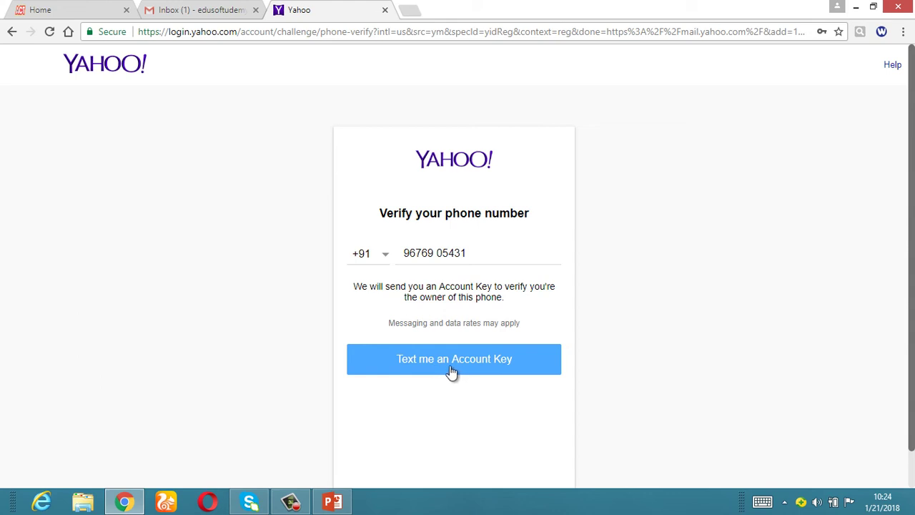
pyautogui.click(461, 370)
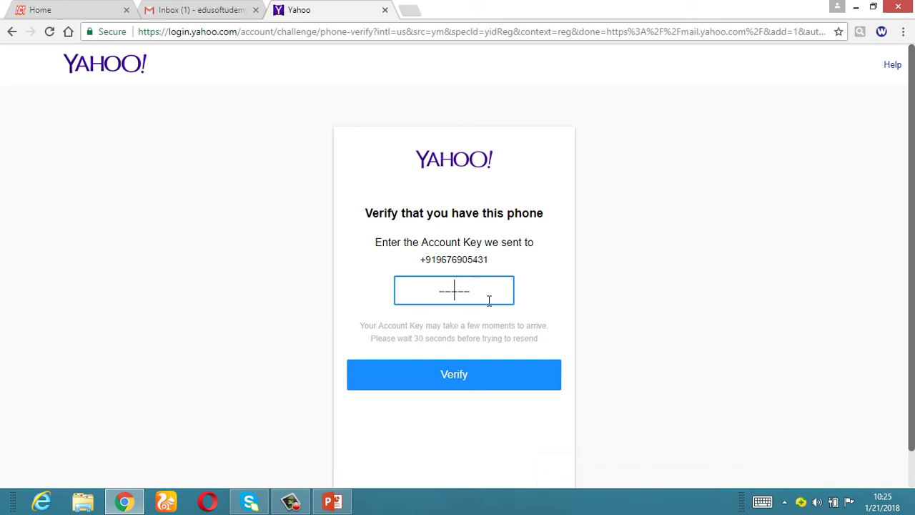
# Step: Resend the Account Key, then enter the texted code and submit it to verify the phone
pyautogui.scroll(-1, 507, 298)
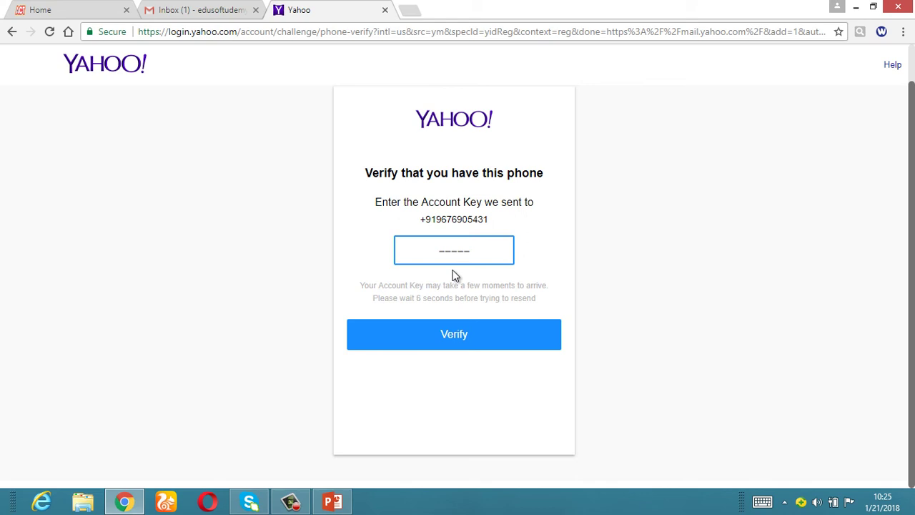
pyautogui.click(458, 333)
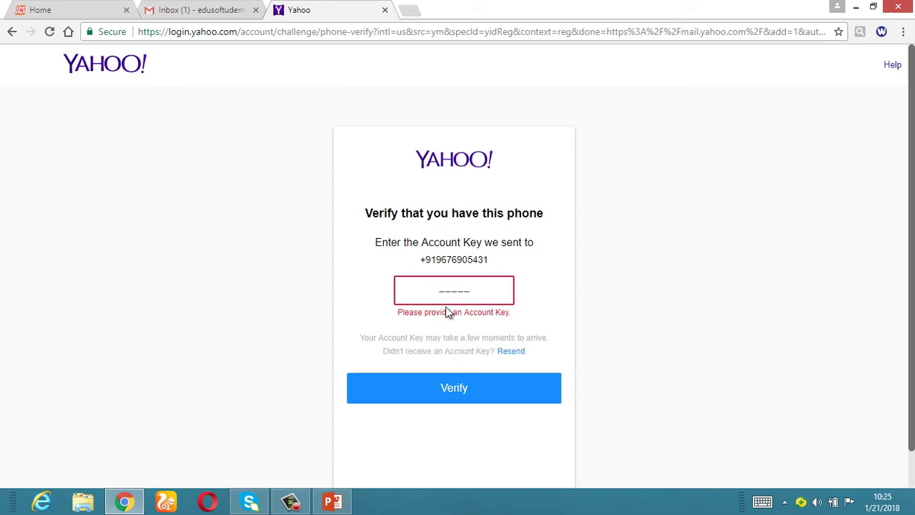
pyautogui.click(510, 350)
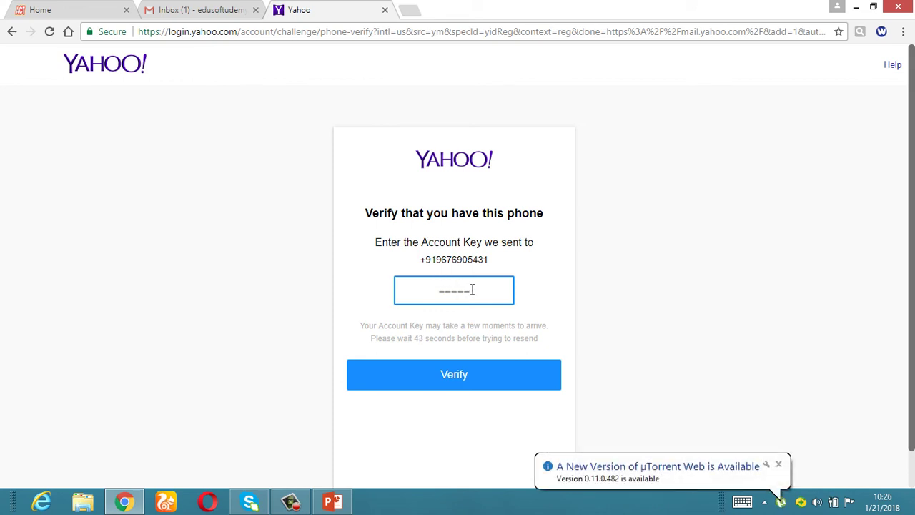
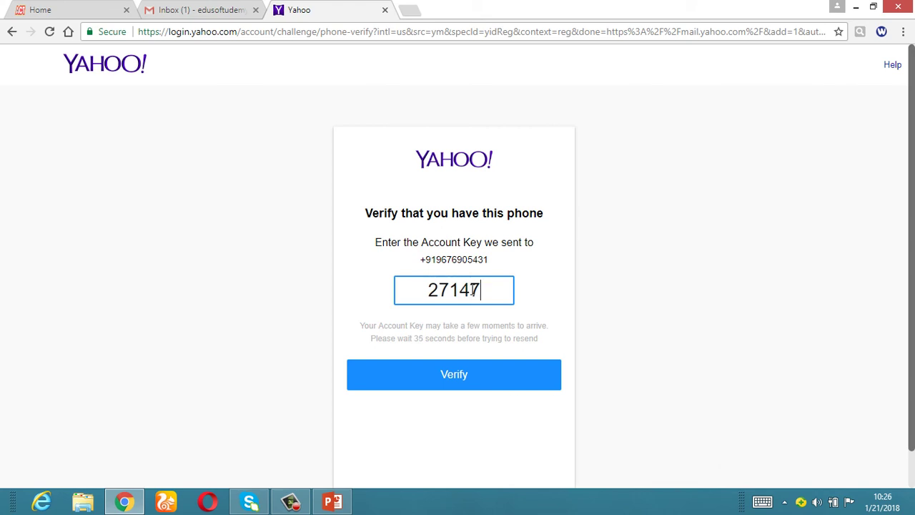
pyautogui.click(459, 378)
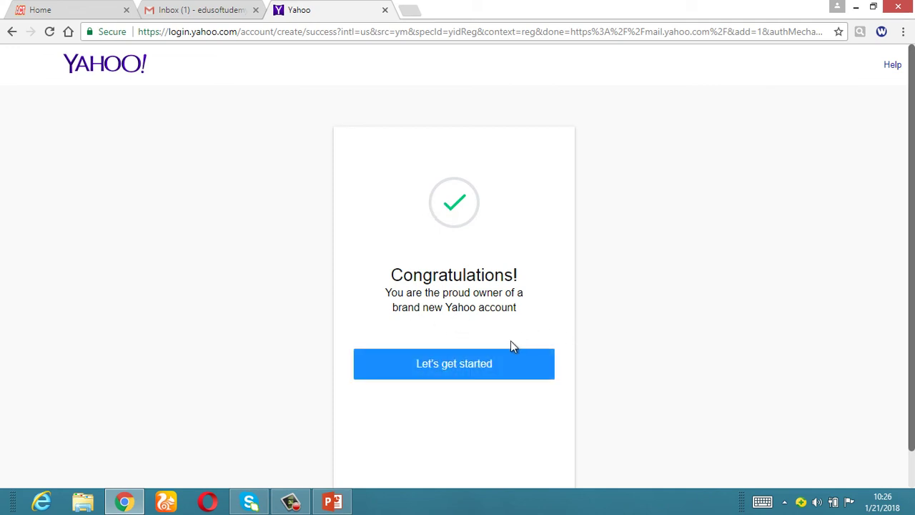
# Step: Continue into the new mailbox and close the Welcome to Yahoo Mail dialog
pyautogui.click(509, 361)
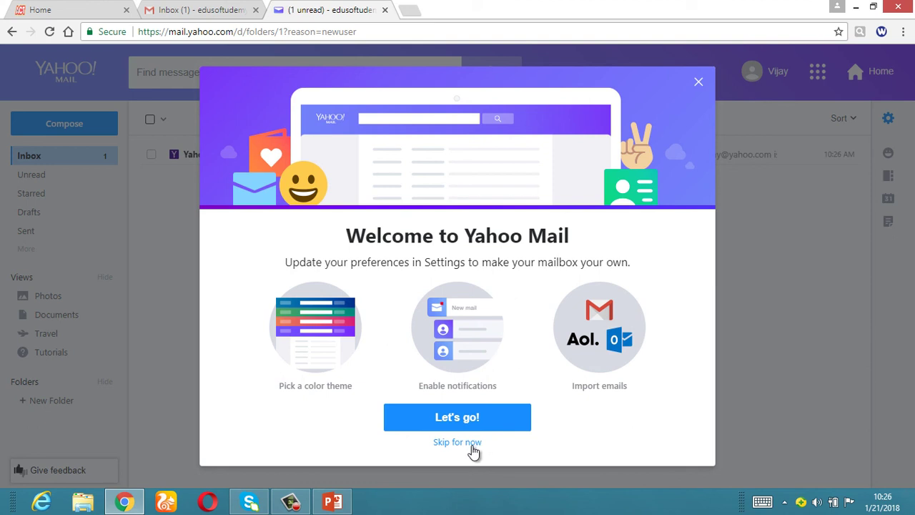
pyautogui.click(698, 84)
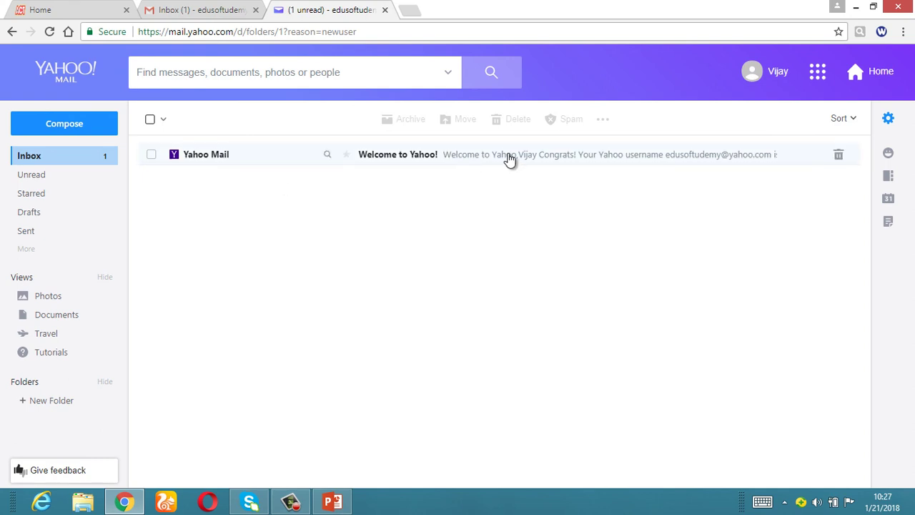
# Step: Sign out via the profile menu, then pick the newly created account on Manage accounts
pyautogui.click(765, 77)
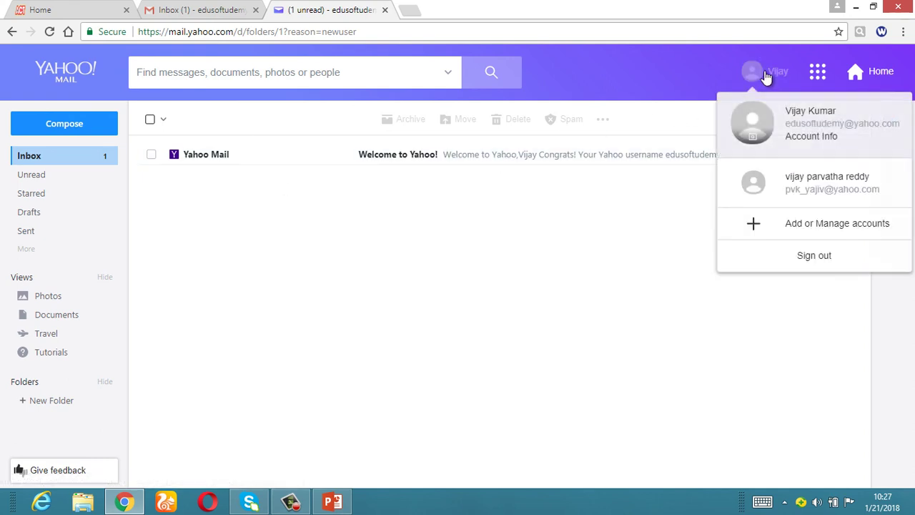
pyautogui.click(814, 257)
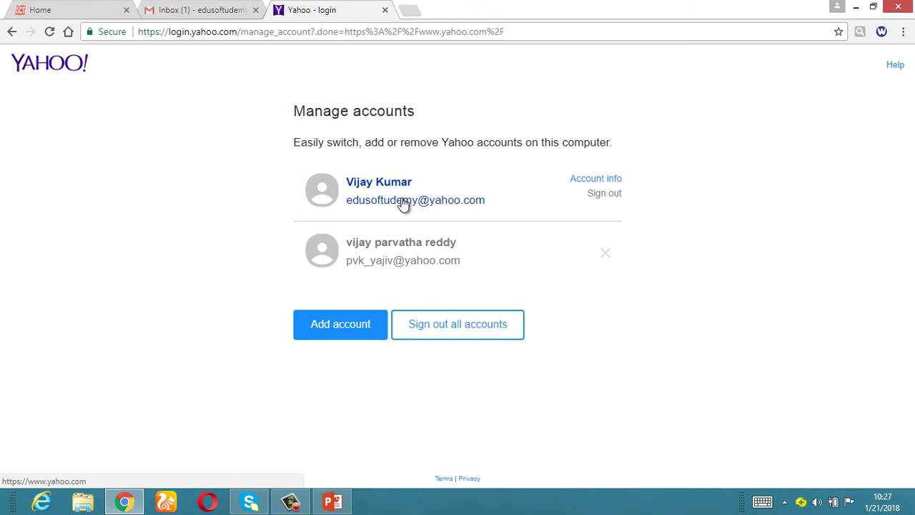
pyautogui.click(404, 204)
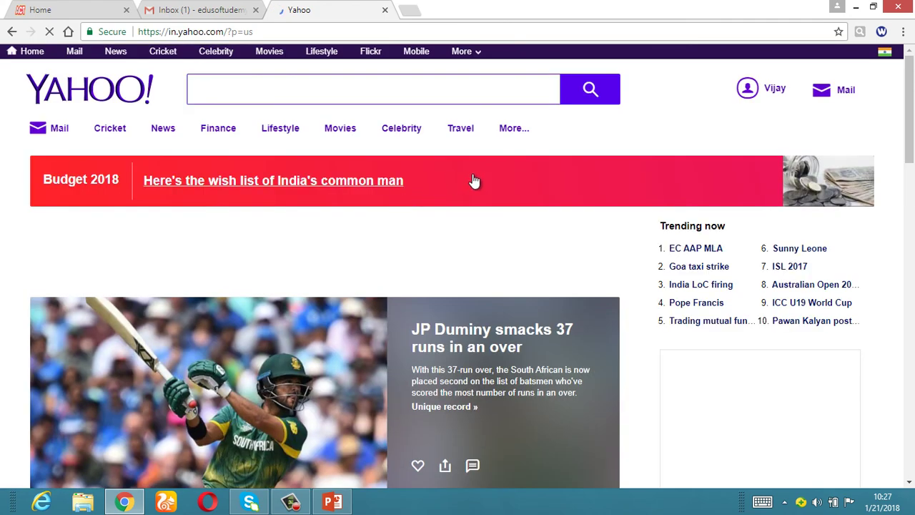
# Step: Go from the Yahoo home page to Mail and dismiss the 'New year. New look!' theme panel
pyautogui.moveTo(763, 102)
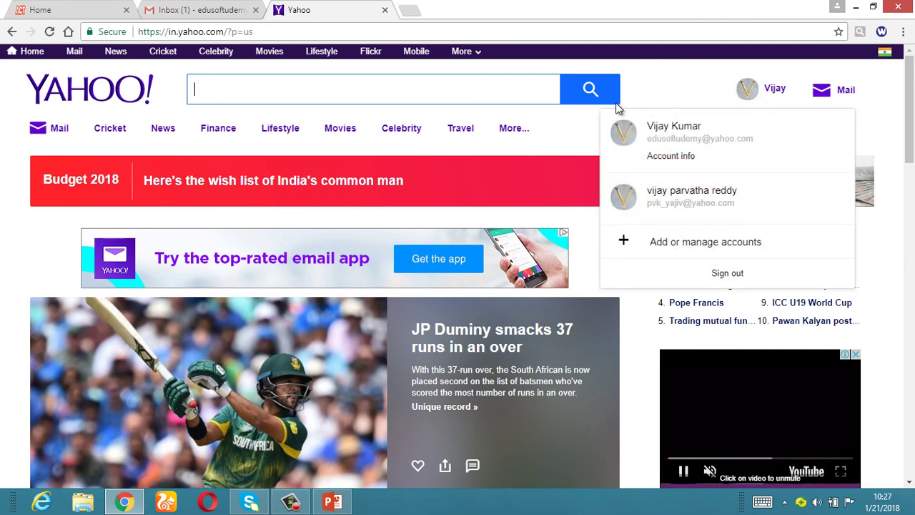
pyautogui.click(835, 91)
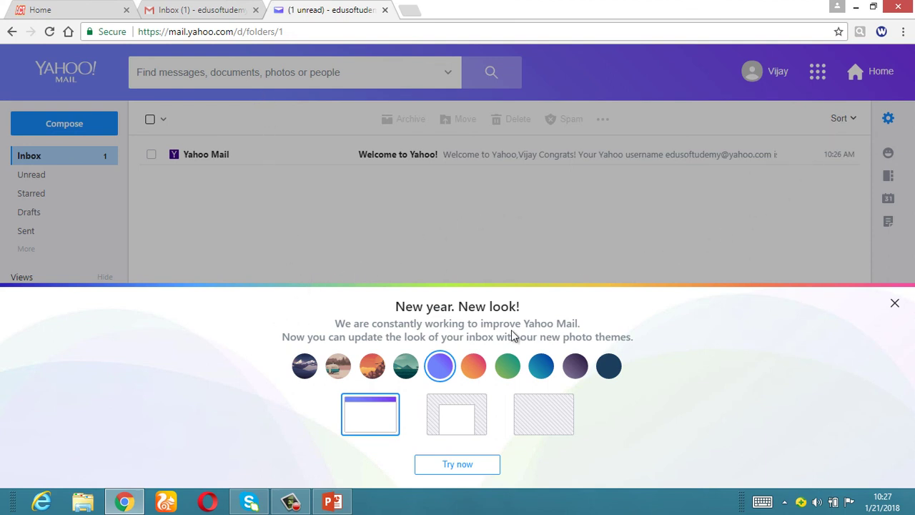
pyautogui.click(894, 306)
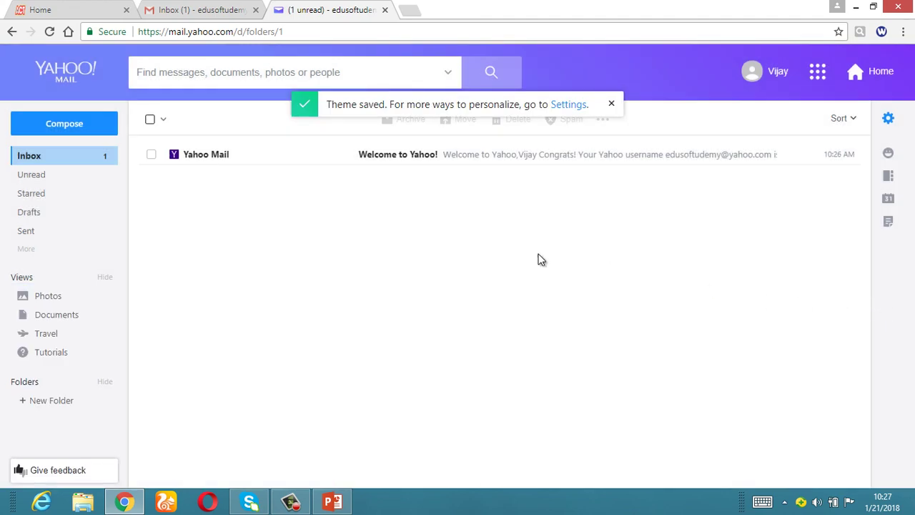